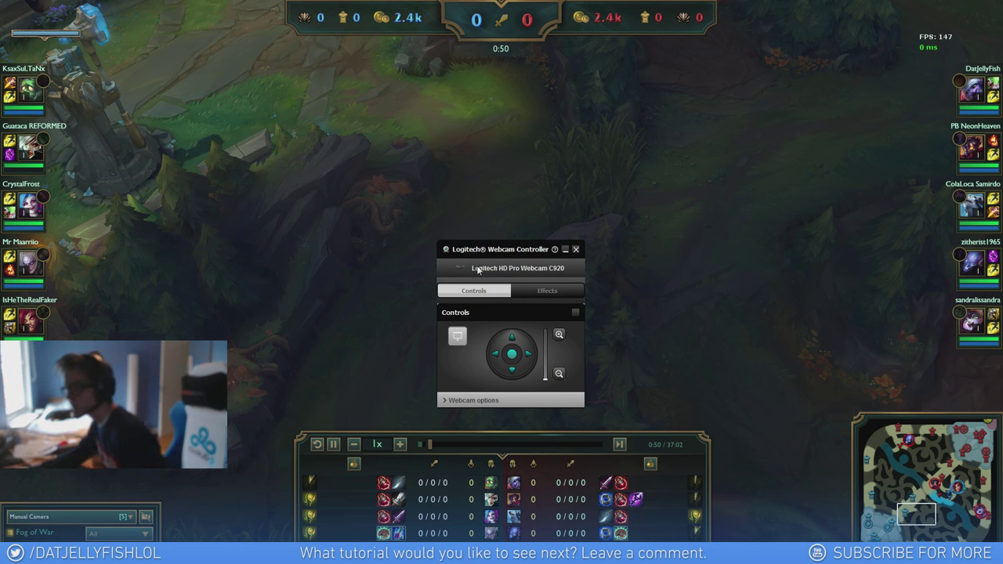
Bring SkinSpotlights Camera over the replay, minimize the Replays list, and centre the tool window.
{"action": "key", "text": "alt+Tab"}
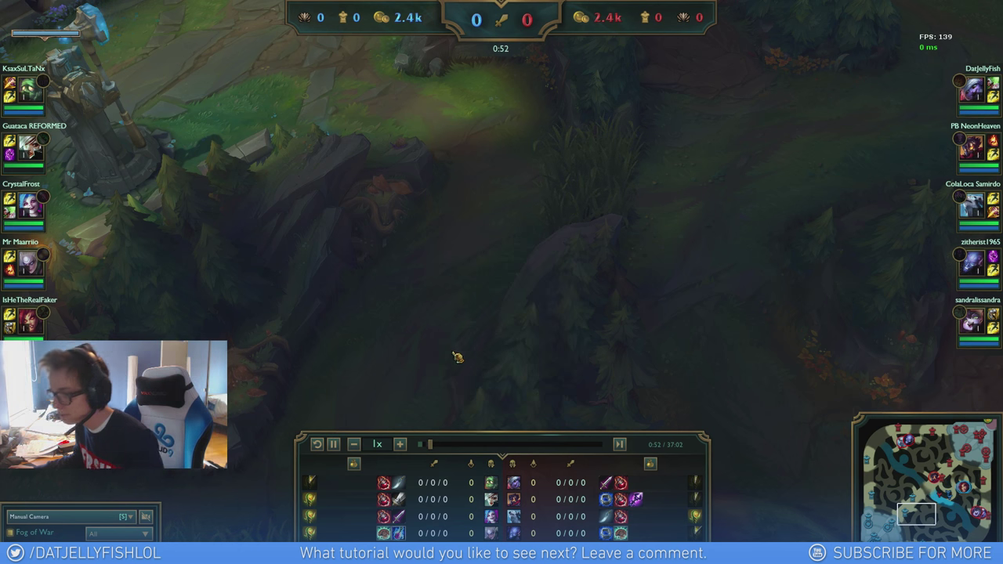
{"action": "key", "text": "alt+Tab"}
{"action": "key", "text": "alt+Tab"}
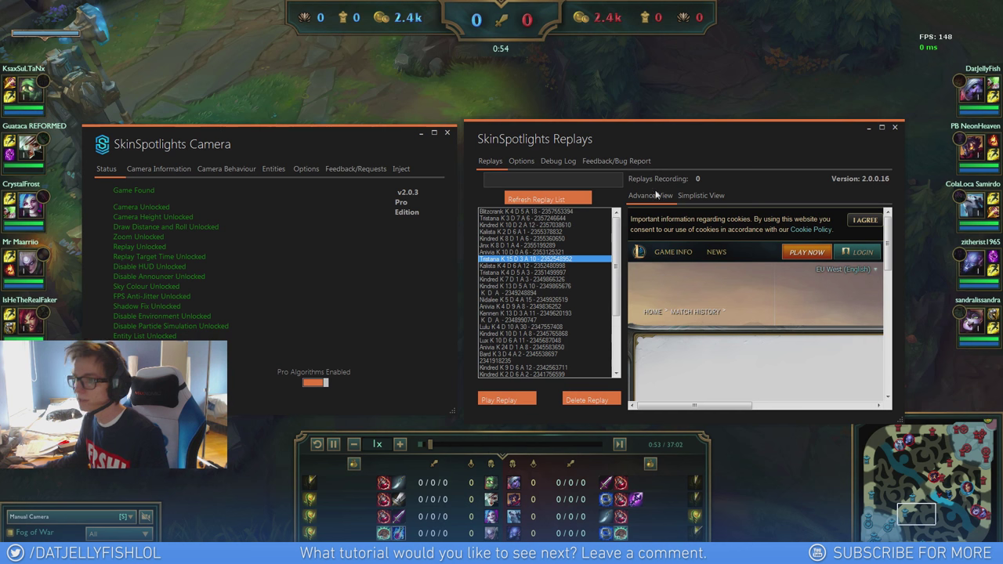
{"action": "left_click", "coordinate": [868, 127]}
{"action": "left_click_drag", "start_coordinate": [297, 149], "coordinate": [464, 110]}
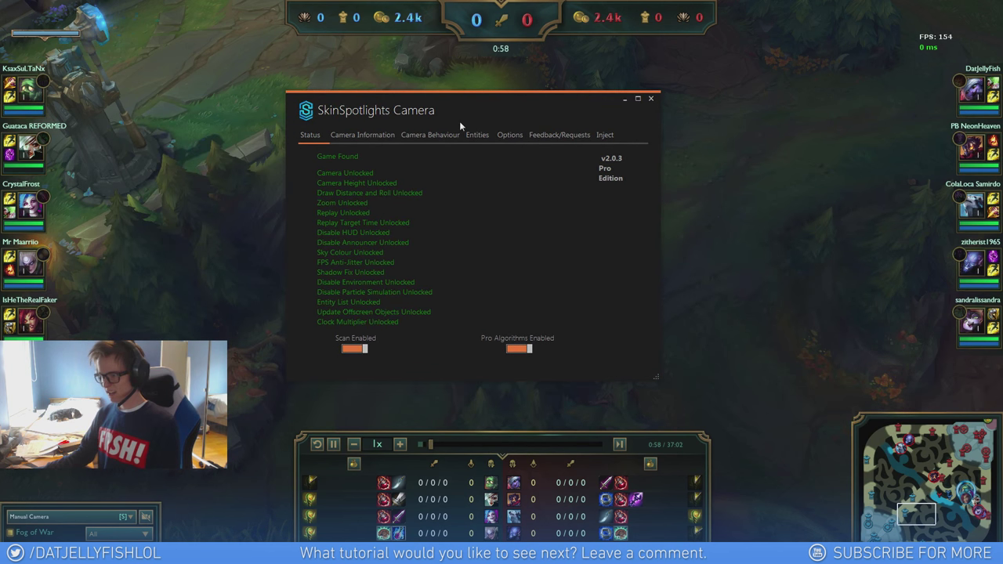
Browse the Camera Information, Entities and Options tabs, ending on Camera Behaviour's keyframe hotkeys F5–F7.
{"action": "left_click", "coordinate": [430, 135]}
{"action": "left_click", "coordinate": [363, 136]}
{"action": "left_click", "coordinate": [477, 135]}
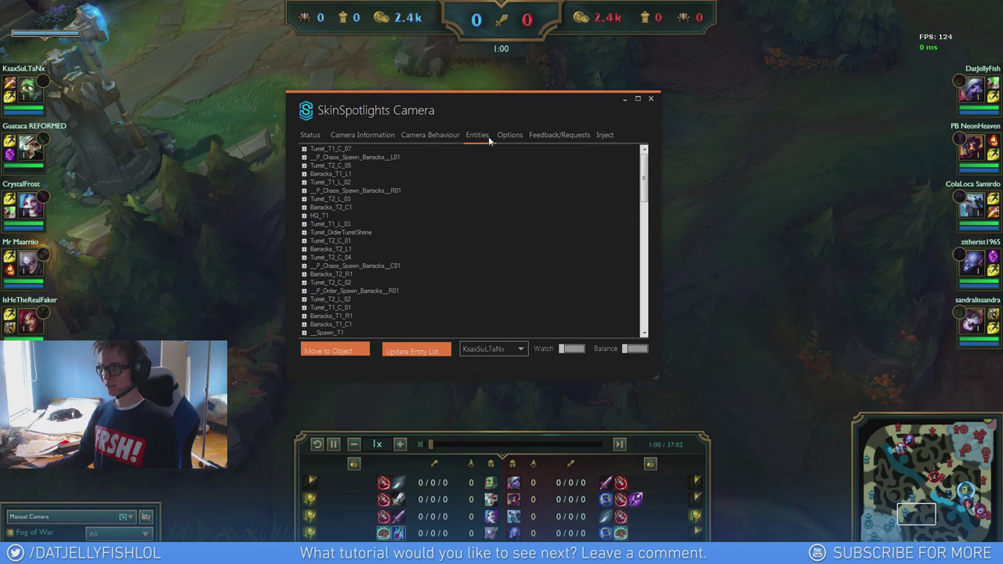
{"action": "left_click", "coordinate": [510, 136]}
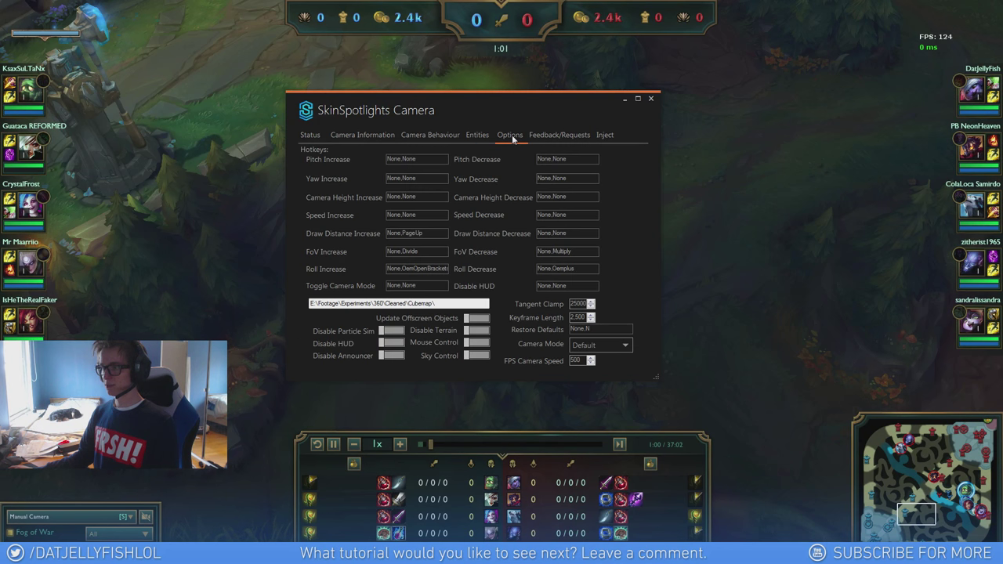
{"action": "left_click", "coordinate": [450, 139]}
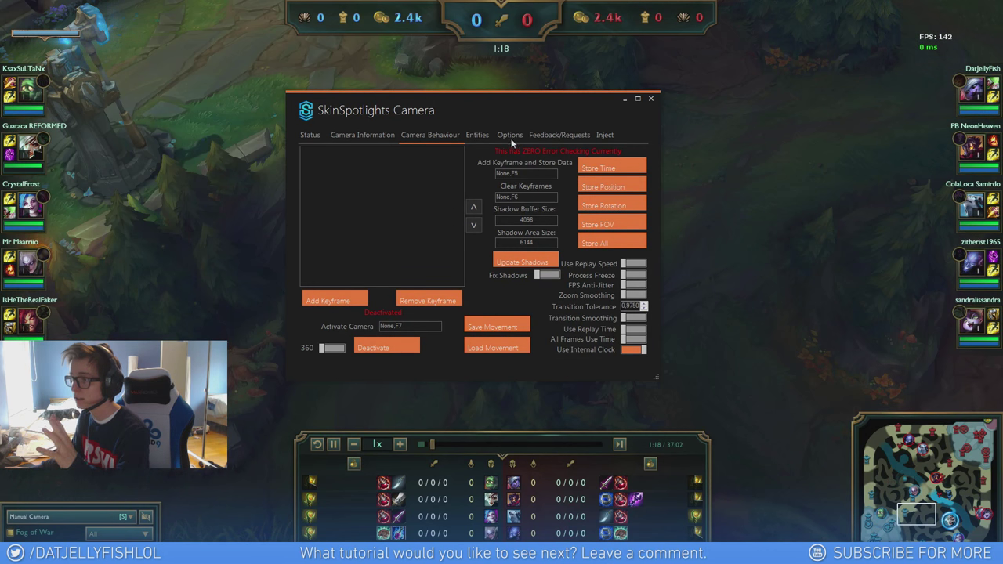
Set the Camera Mode on the Options tab to FPS.
{"action": "left_click_drag", "start_coordinate": [522, 113], "coordinate": [480, 119]}
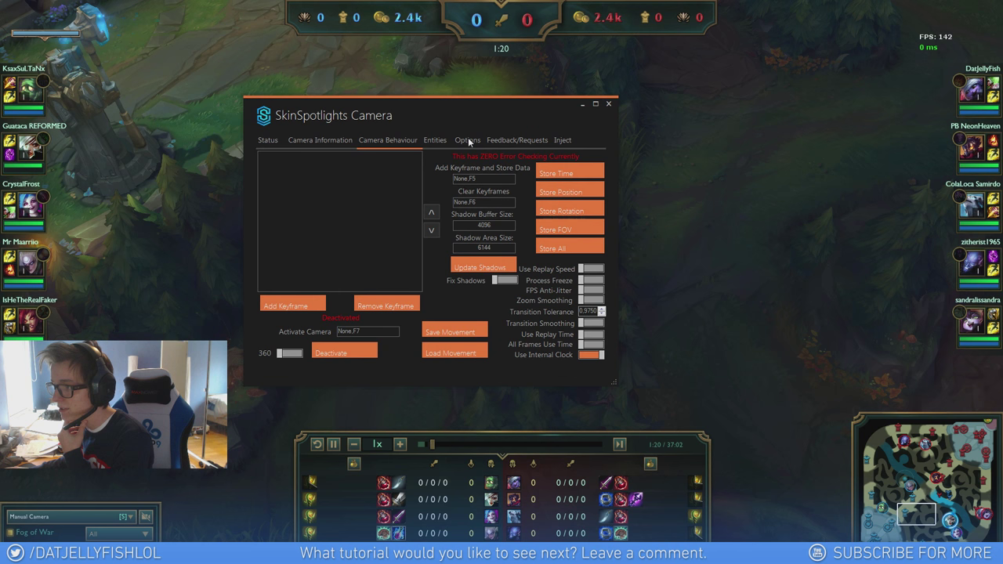
{"action": "left_click", "coordinate": [468, 140]}
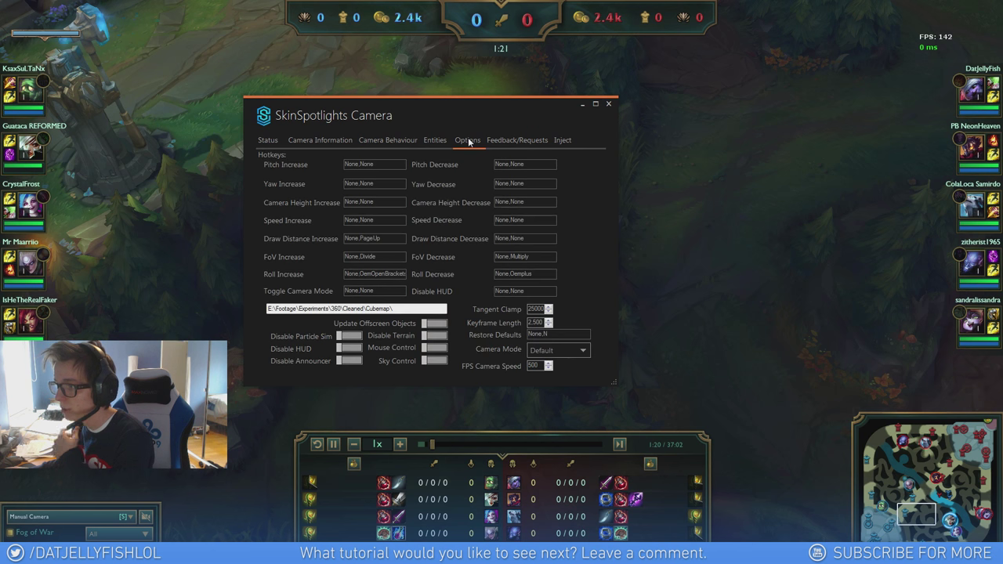
{"action": "left_click", "coordinate": [555, 352]}
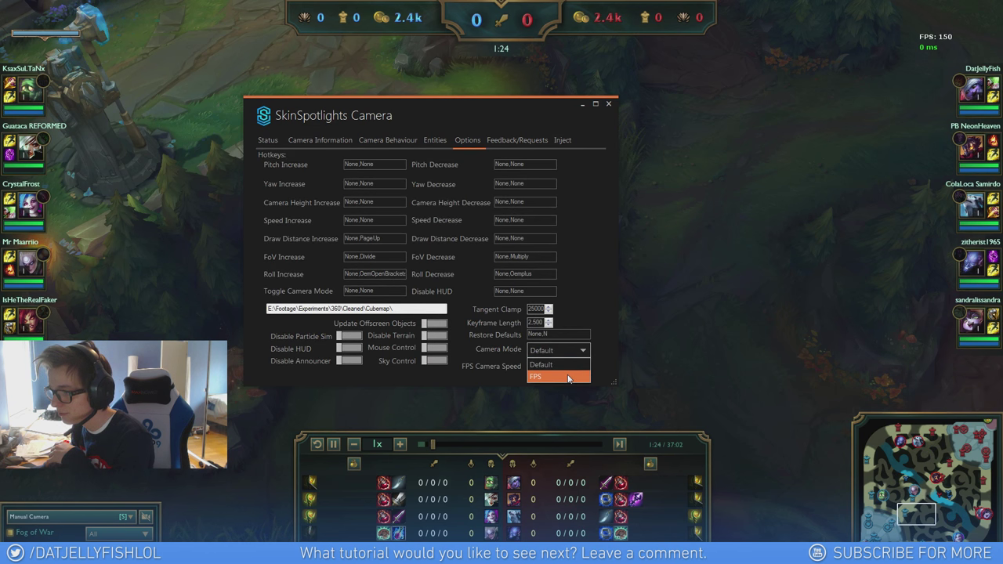
{"action": "left_click", "coordinate": [569, 378]}
Fly the free camera out beside the nexus facing the base, pause, and turn on Disable HUD.
{"action": "left_click", "coordinate": [707, 333]}
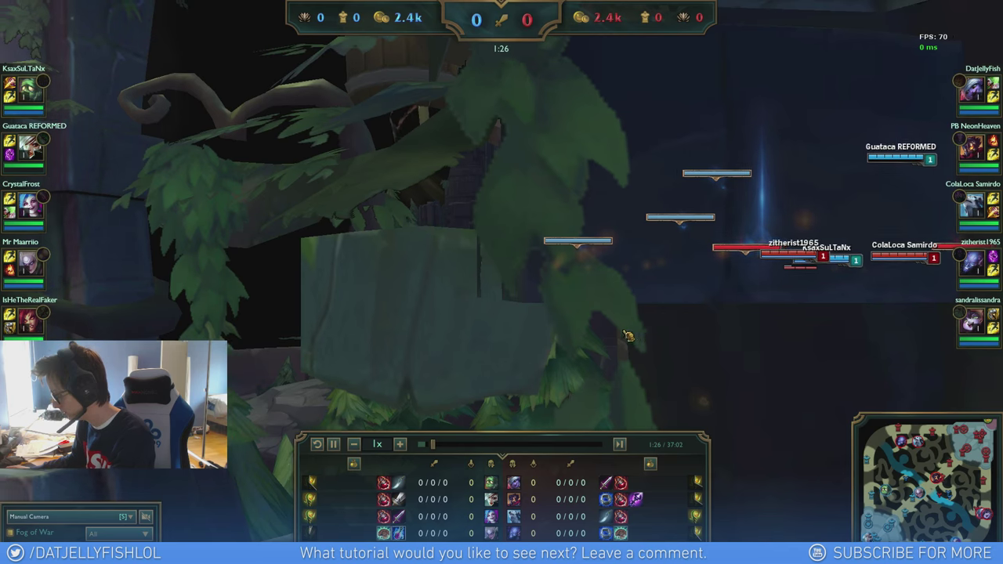
{"action": "key", "text": "w"}
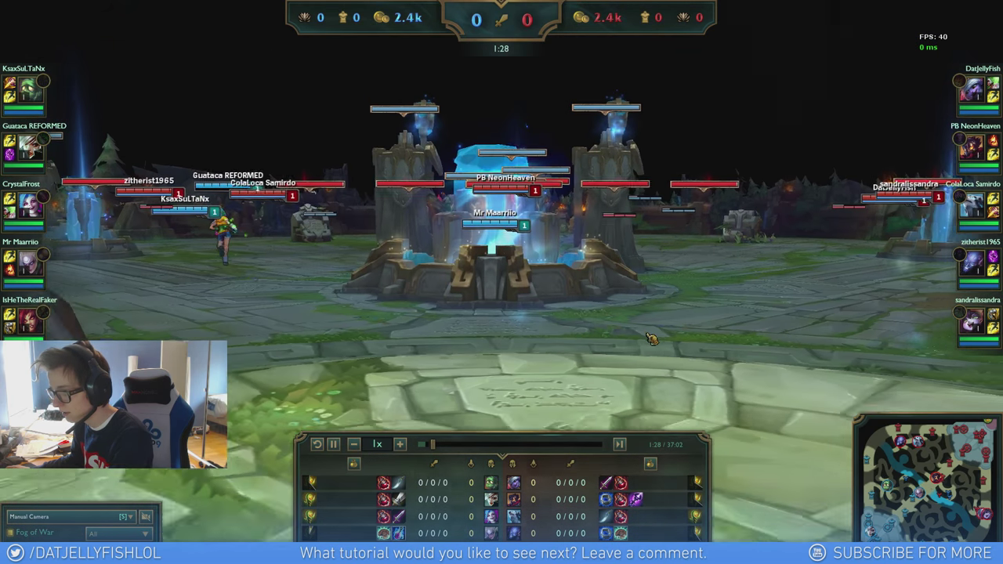
{"action": "key", "text": "w"}
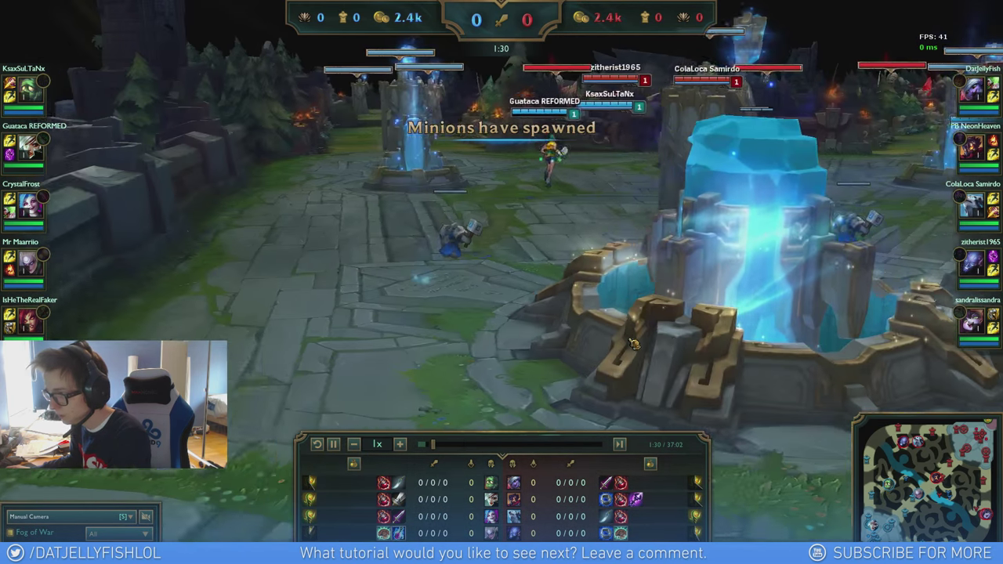
{"action": "key", "text": "p"}
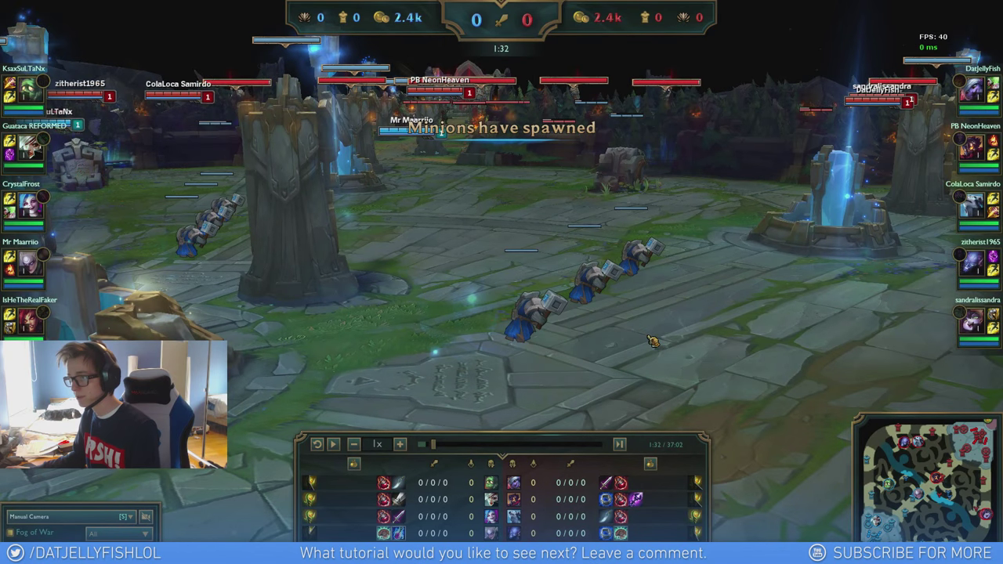
{"action": "key", "text": "alt+Tab"}
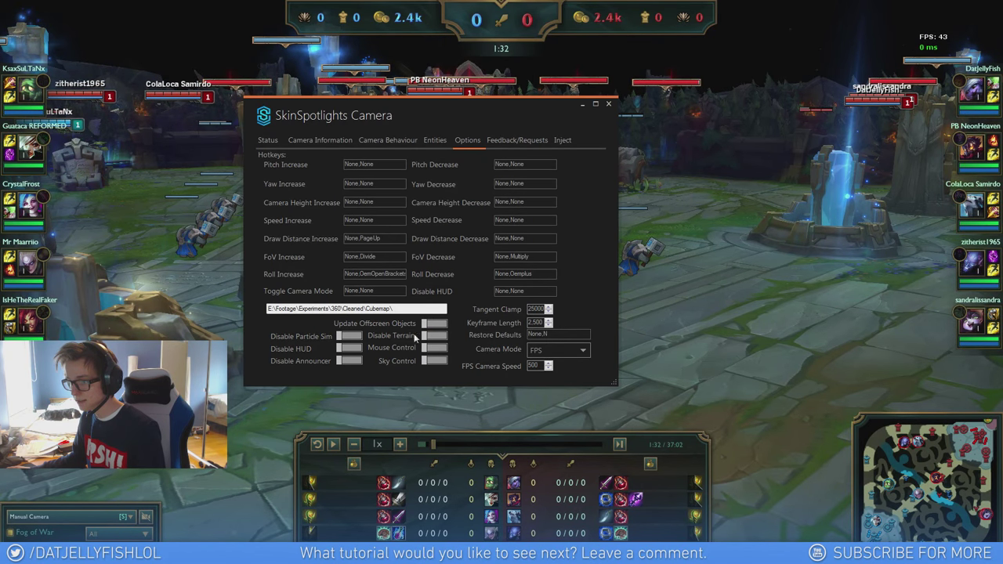
{"action": "left_click", "coordinate": [350, 349]}
{"action": "key", "text": "alt+Tab"}
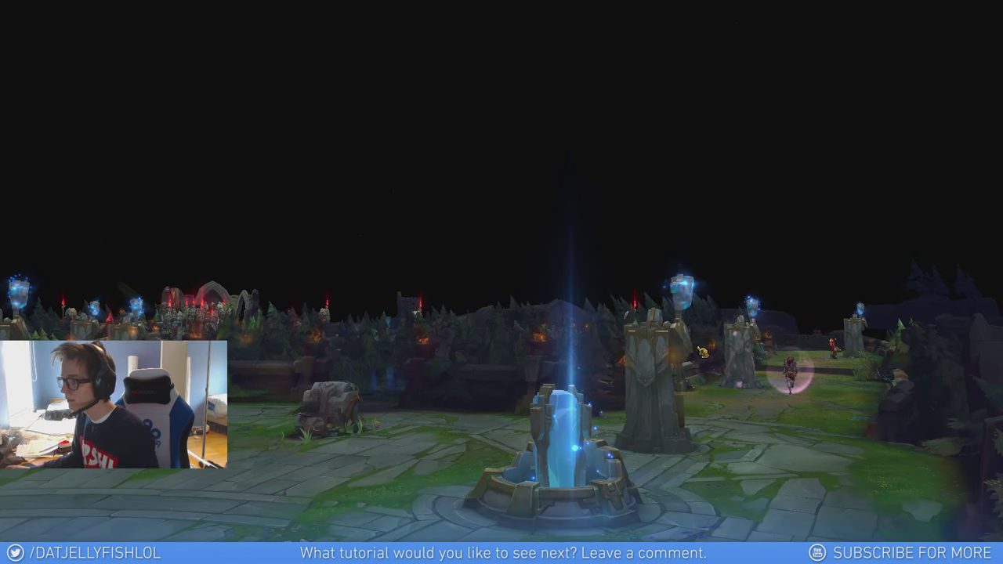
Return to SkinSpotlights Camera after flying the camera over the red team's base.
{"action": "key", "text": "alt+Tab"}
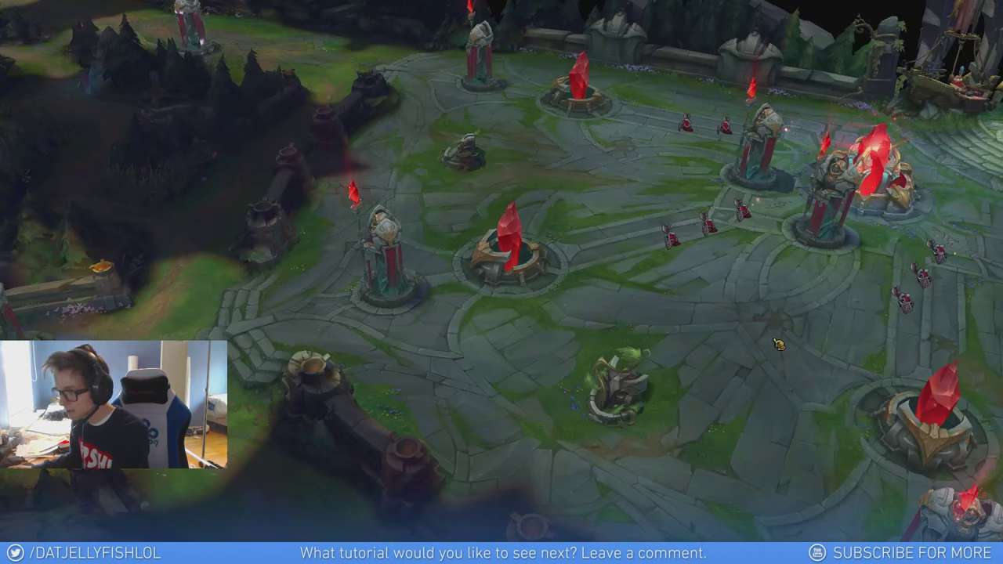
Keep terrain visible and enable Sky Control with a pale blue sky (Red 185, Green 238, Blue 253).
{"action": "key", "text": "alt+Tab"}
{"action": "left_click", "coordinate": [436, 336]}
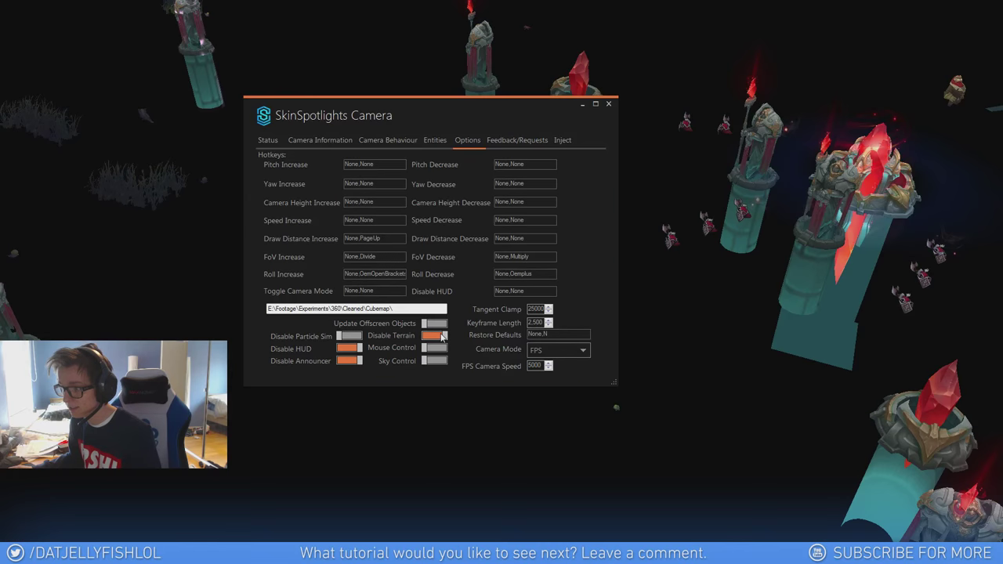
{"action": "left_click", "coordinate": [439, 335]}
{"action": "left_click", "coordinate": [435, 361]}
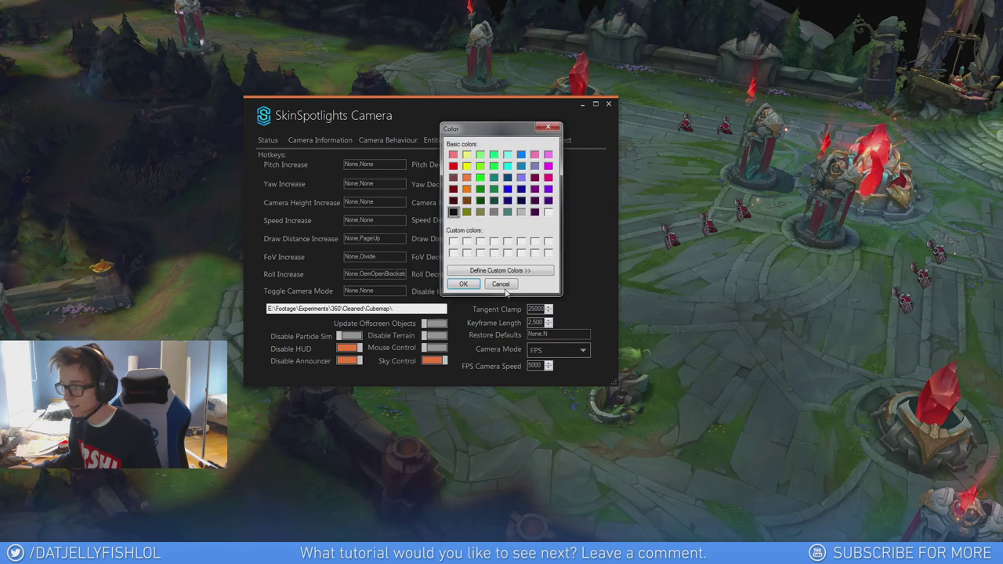
{"action": "left_click", "coordinate": [621, 175]}
{"action": "left_click", "coordinate": [612, 146]}
{"action": "left_click", "coordinate": [670, 159]}
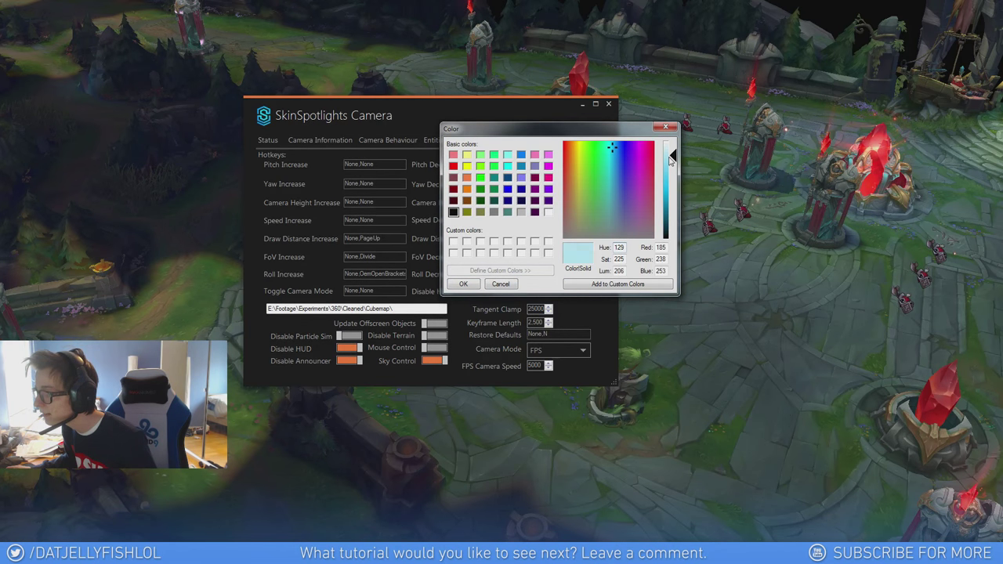
{"action": "left_click", "coordinate": [463, 284]}
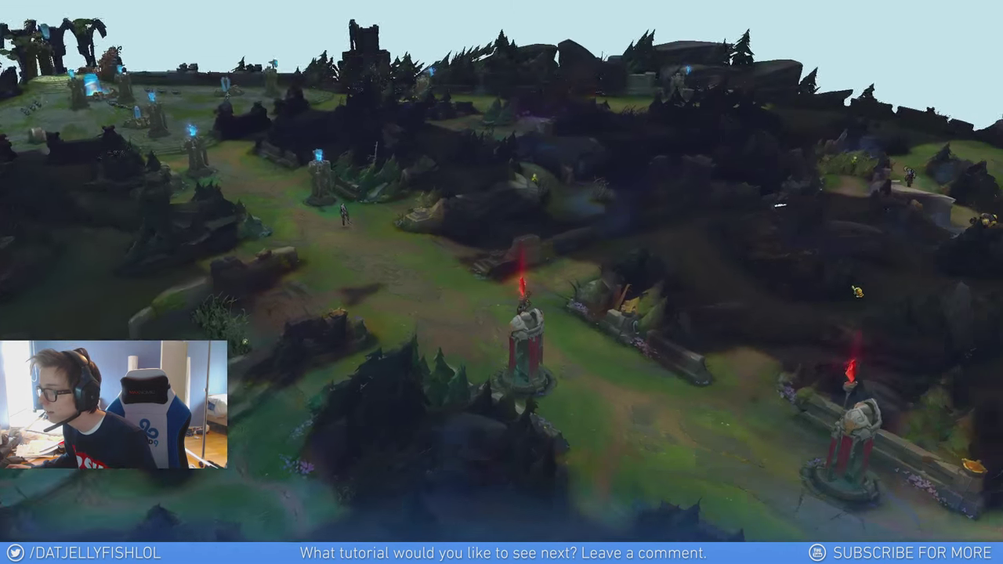
Reposition the game camera under the pale sky, then start rebinding the Draw Distance Increase hotkey.
{"action": "key", "text": "alt+Tab"}
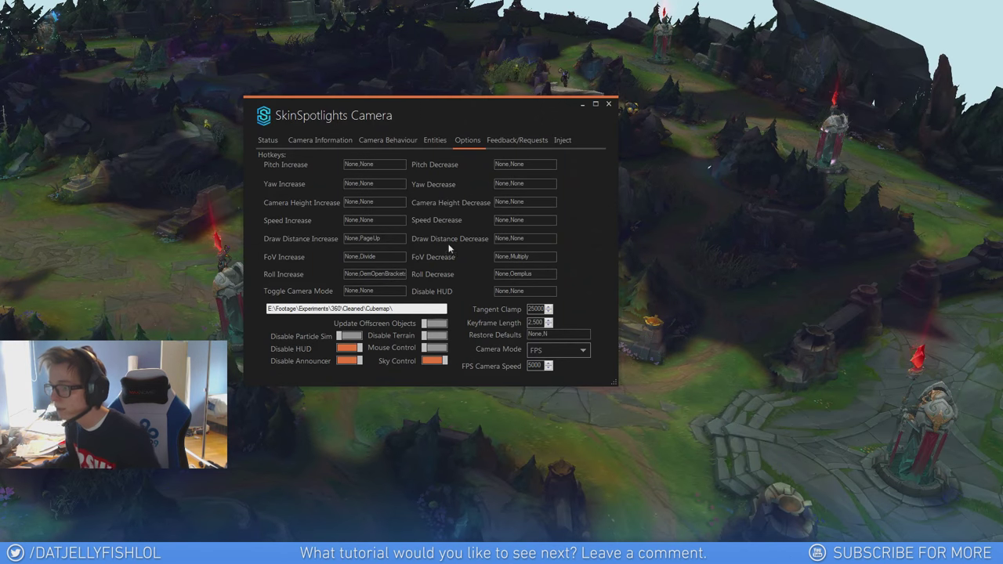
{"action": "key", "text": "alt+Tab"}
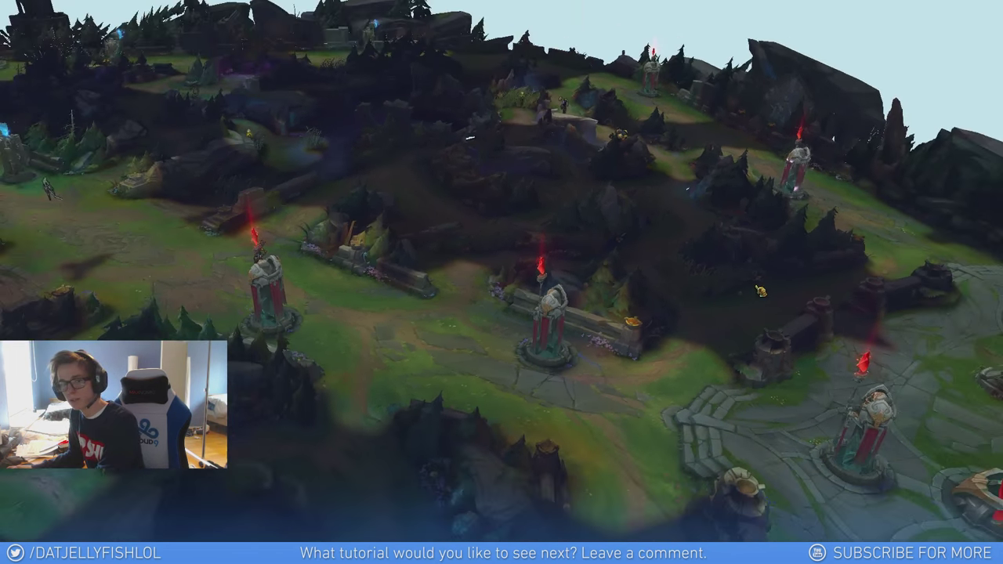
{"action": "key", "text": "alt+Tab"}
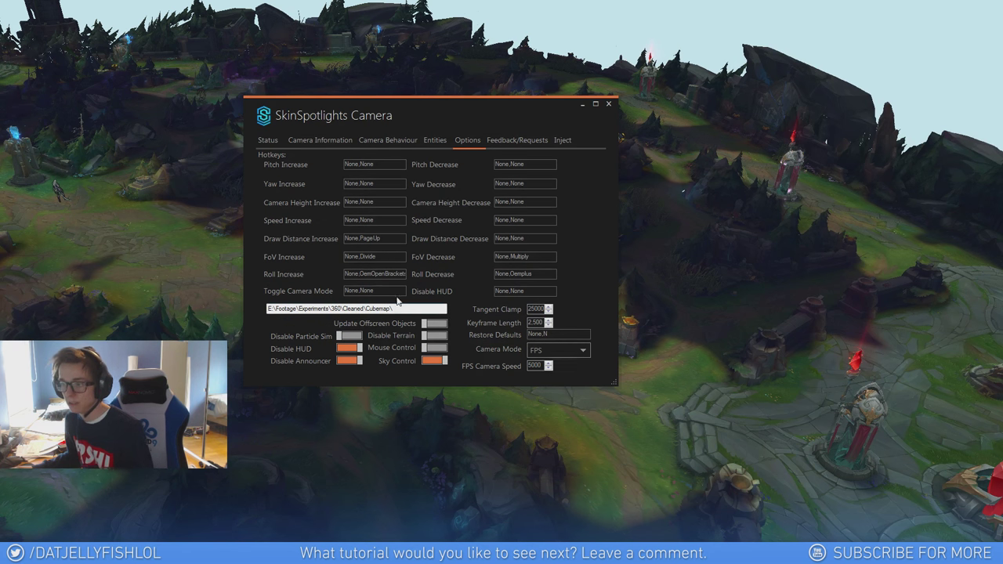
{"action": "left_click", "coordinate": [391, 238]}
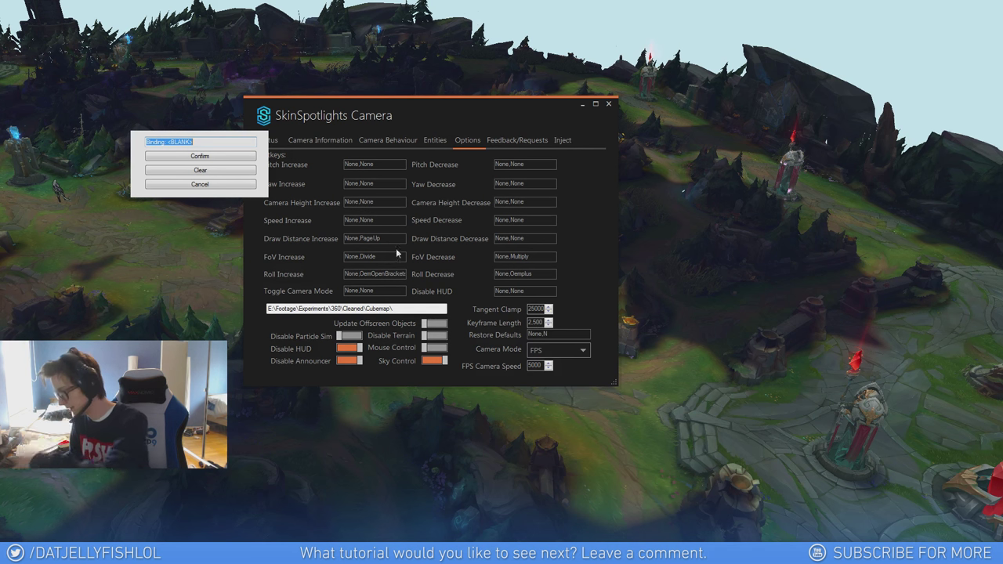
Cancel the hotkey rebinding, confirm Keyframe 1 and Keyframe 2 are stored, and return to the game.
{"action": "left_click", "coordinate": [200, 184]}
{"action": "left_click", "coordinate": [321, 141]}
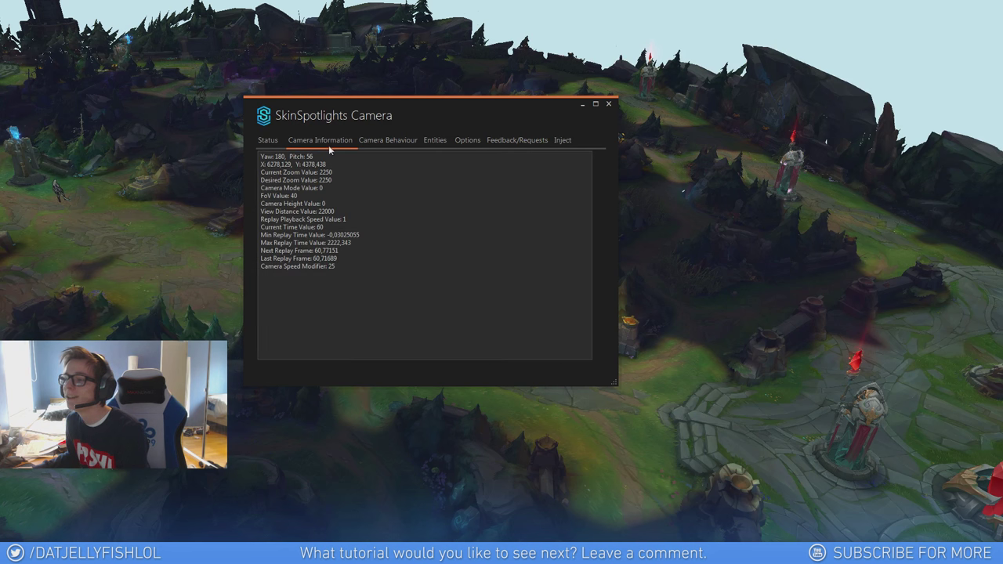
{"action": "left_click", "coordinate": [360, 142]}
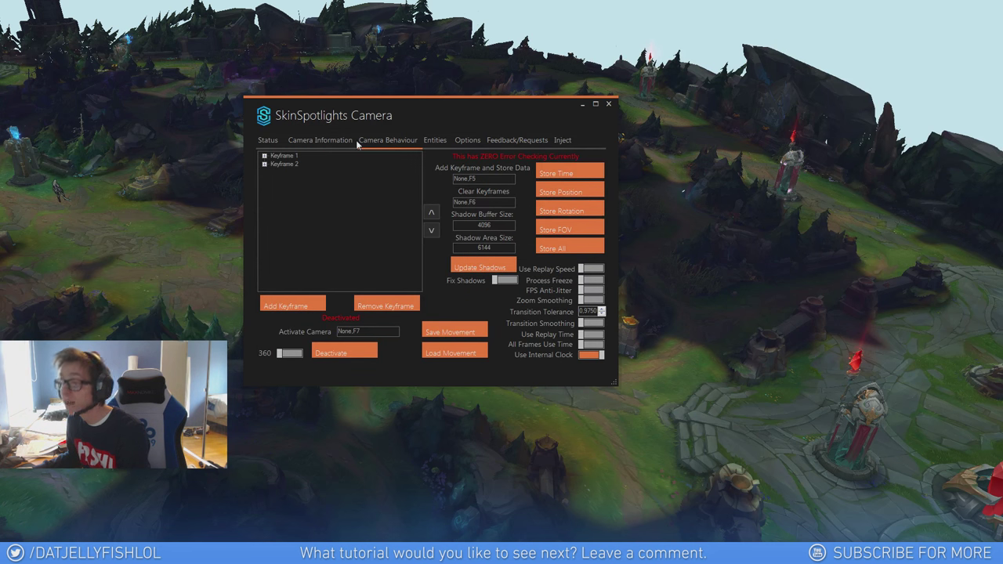
{"action": "left_click", "coordinate": [715, 236]}
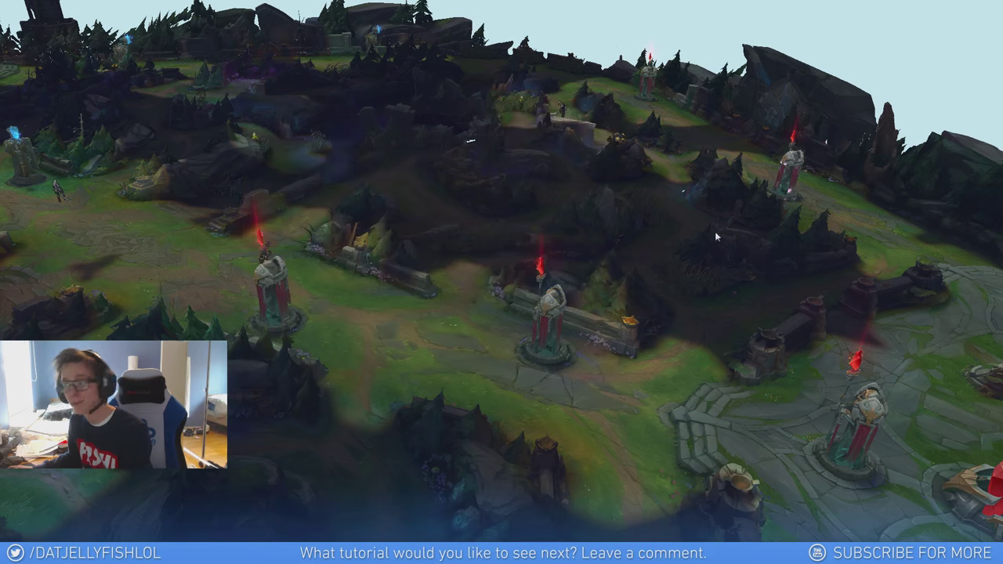